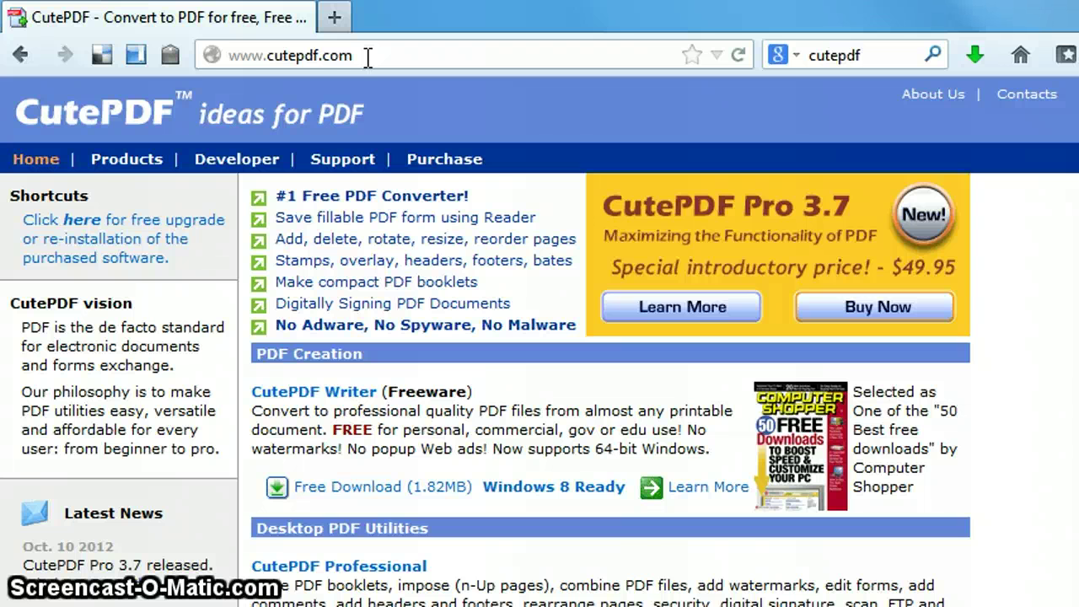
Download the free CutePDF Writer installer and save it to the Desktop as CuteWriter.exe.
{"action": "left_click", "coordinate": [377, 500]}
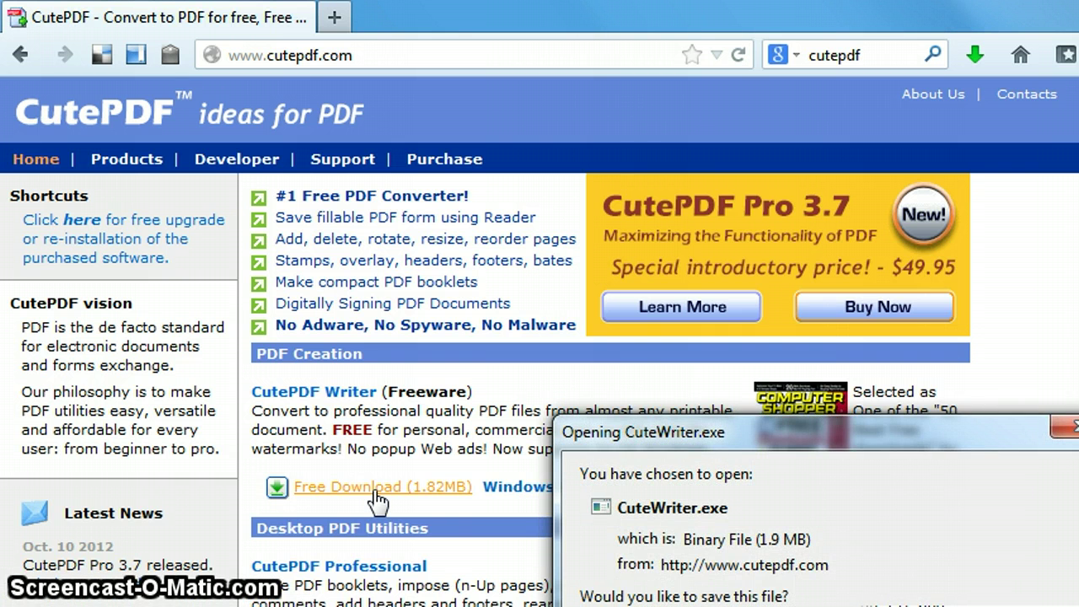
{"action": "left_click_drag", "start_coordinate": [811, 430], "coordinate": [530, 215]}
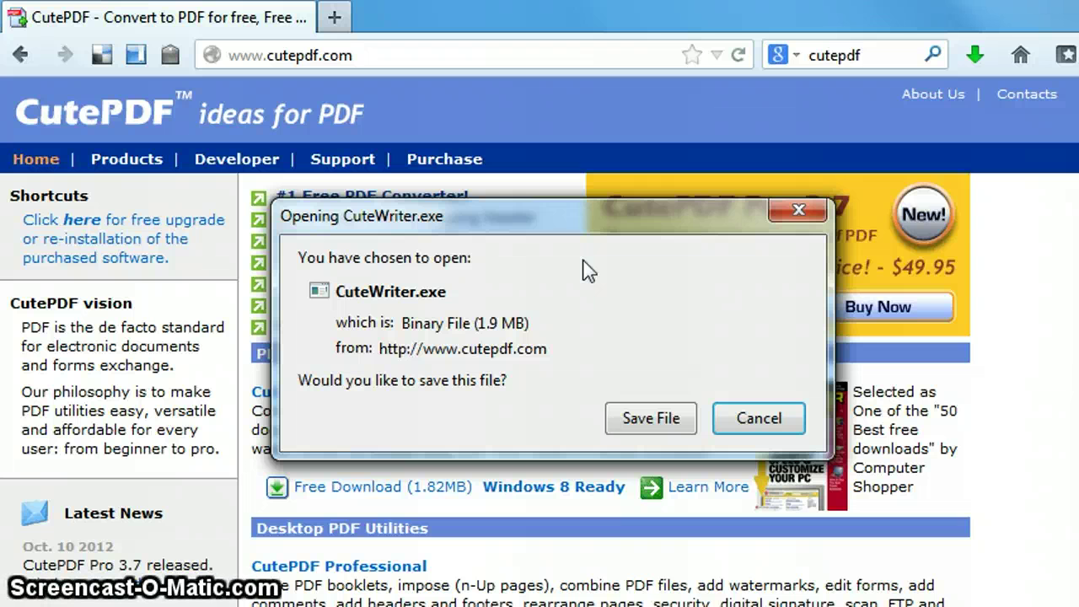
{"action": "left_click", "coordinate": [638, 416]}
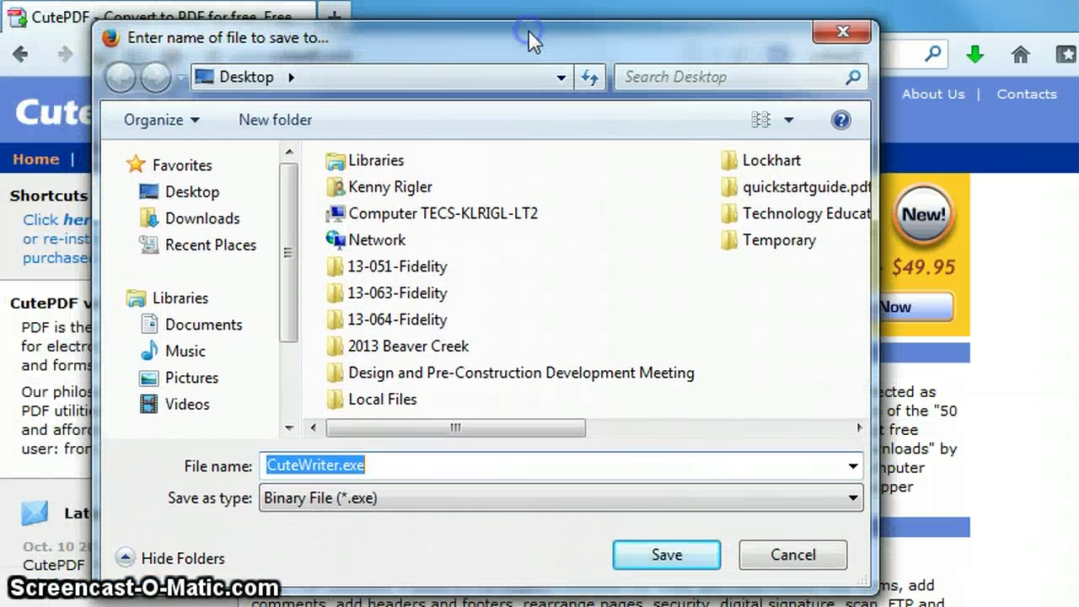
{"action": "left_click", "coordinate": [666, 555]}
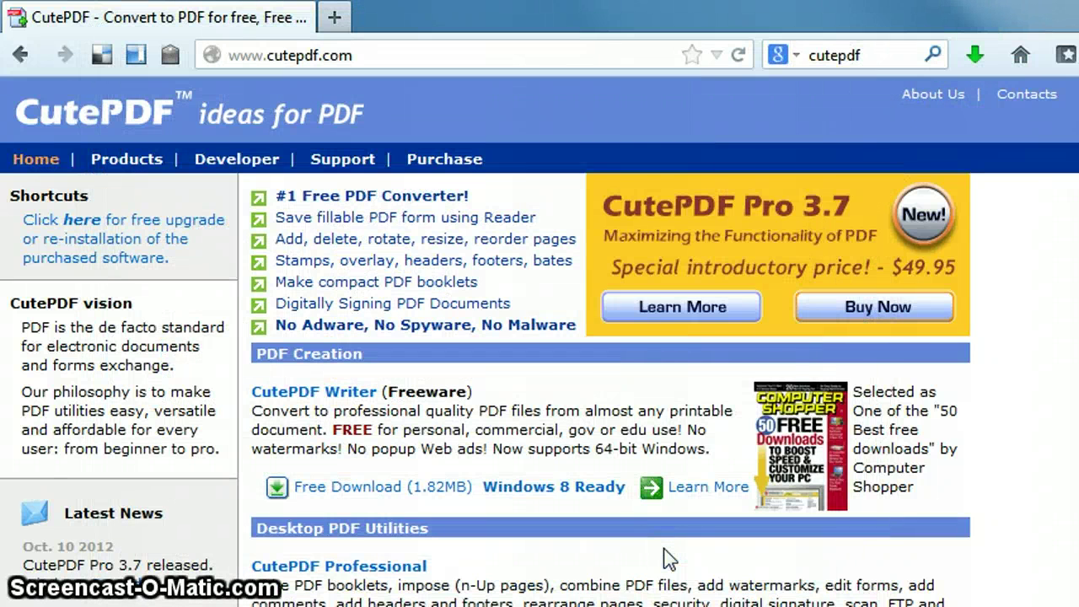
Launch the downloaded CuteWriter.exe from the Desktop and allow it to run.
{"action": "left_click", "coordinate": [641, 474]}
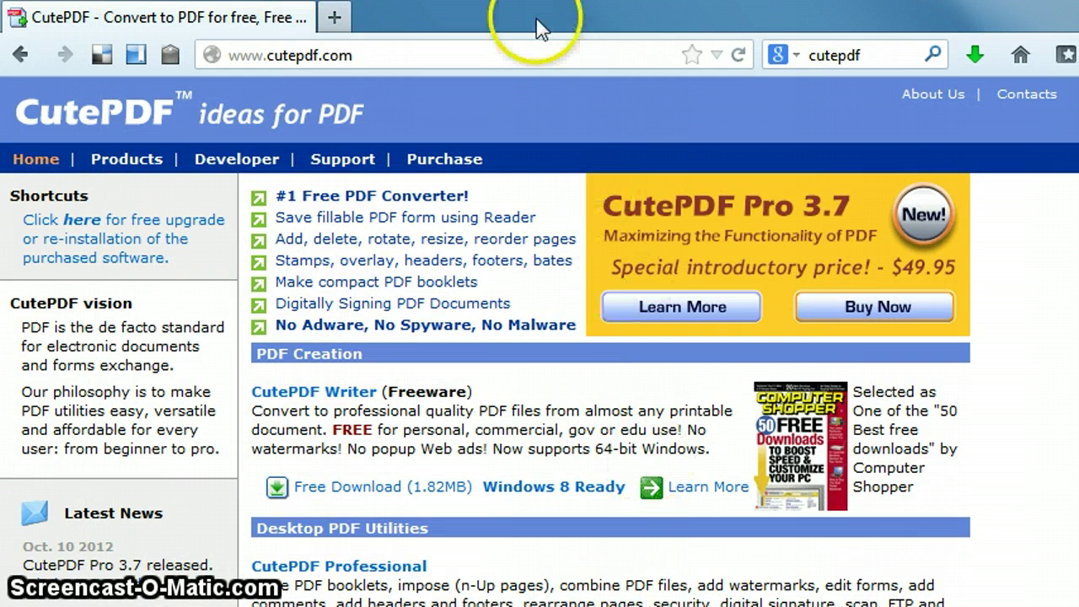
{"action": "left_click_drag", "start_coordinate": [17, 4], "coordinate": [156, 25]}
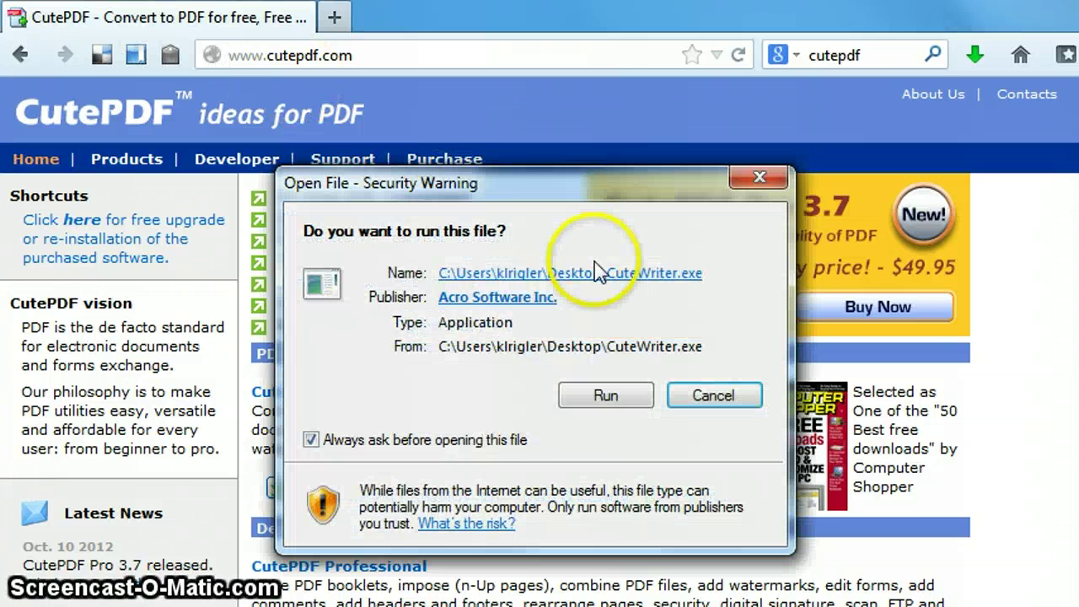
{"action": "left_click_drag", "start_coordinate": [558, 185], "coordinate": [563, 143]}
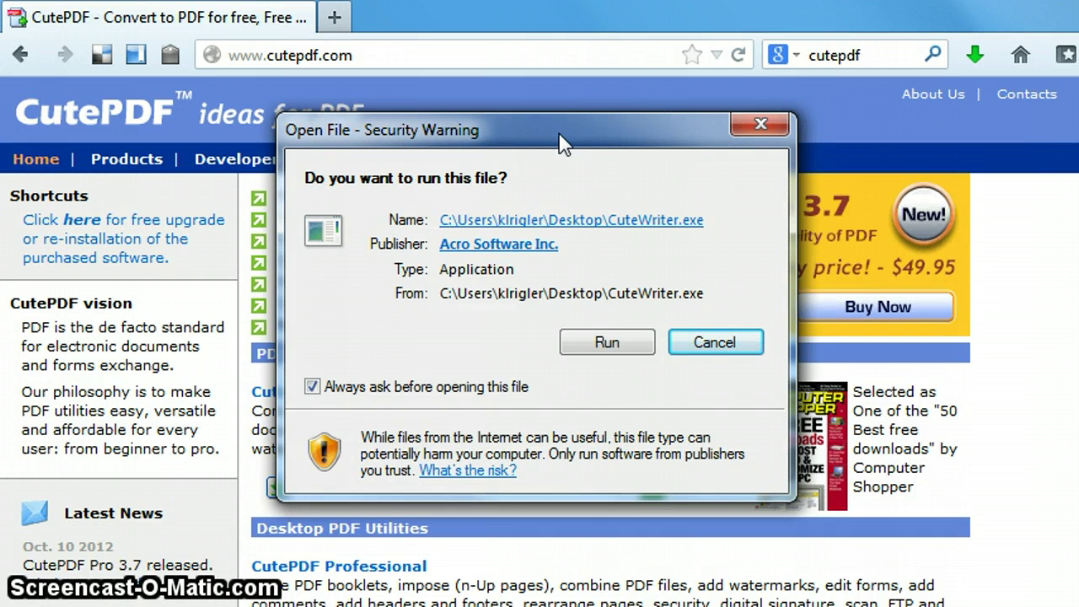
{"action": "left_click", "coordinate": [609, 346]}
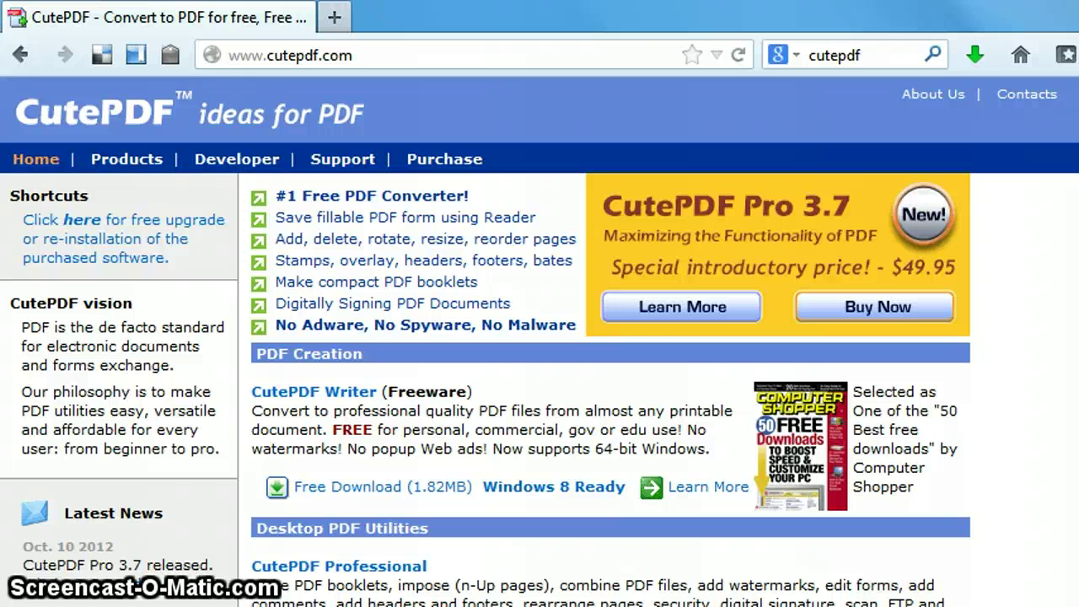
{"action": "left_click", "coordinate": [633, 397]}
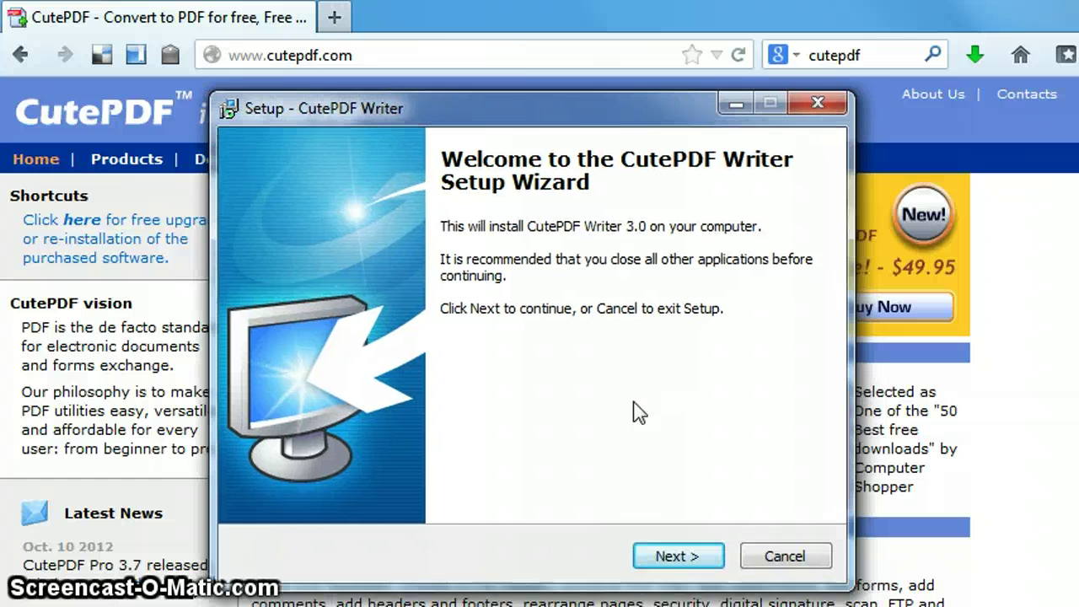
Start the CutePDF Writer setup wizard, accept the license agreement and continue to the ready-to-install stage.
{"action": "left_click", "coordinate": [442, 91]}
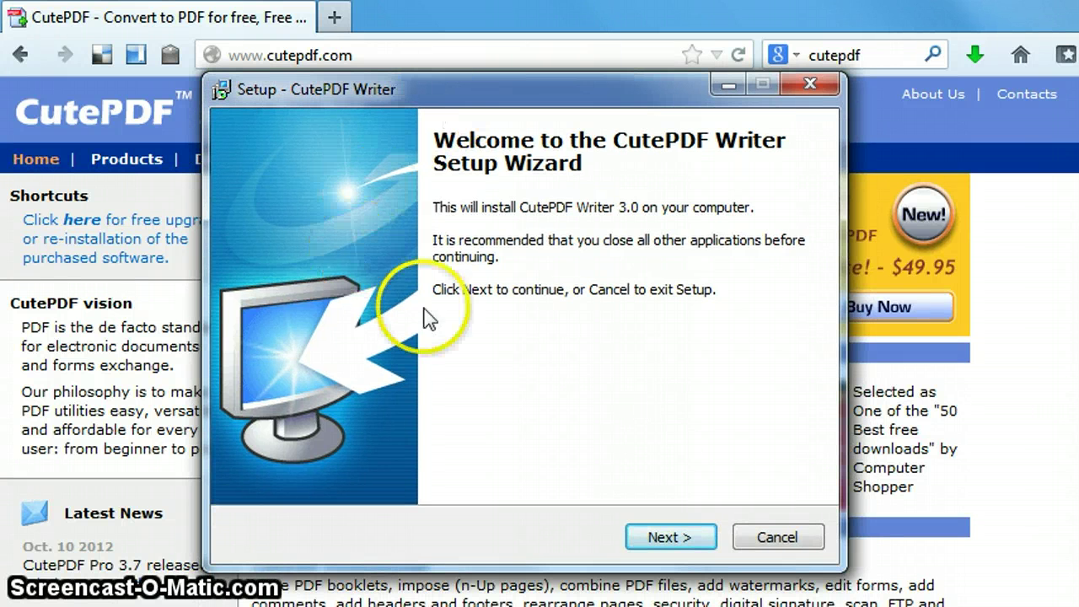
{"action": "left_click", "coordinate": [670, 537]}
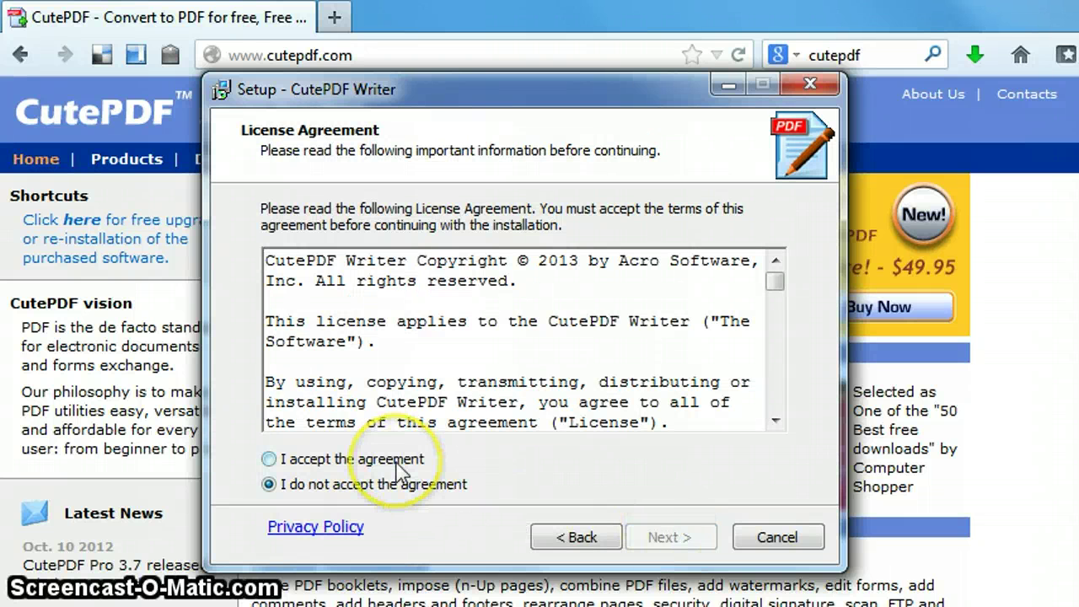
{"action": "left_click", "coordinate": [395, 460]}
{"action": "left_click", "coordinate": [660, 538]}
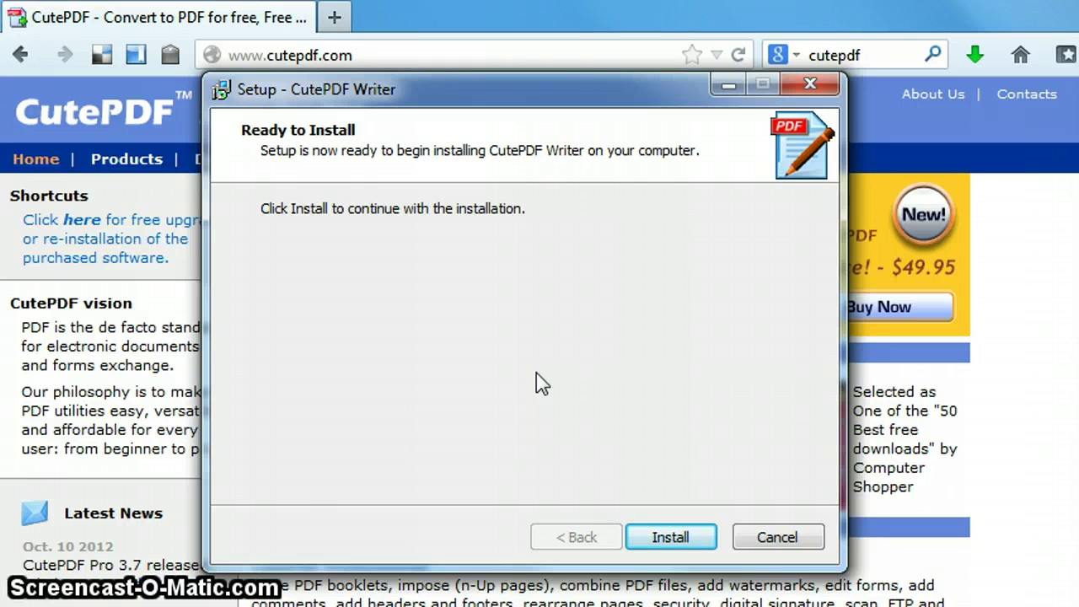
Install CutePDF Writer and agree to download and install the free PS2PDF converter.
{"action": "left_click", "coordinate": [466, 375]}
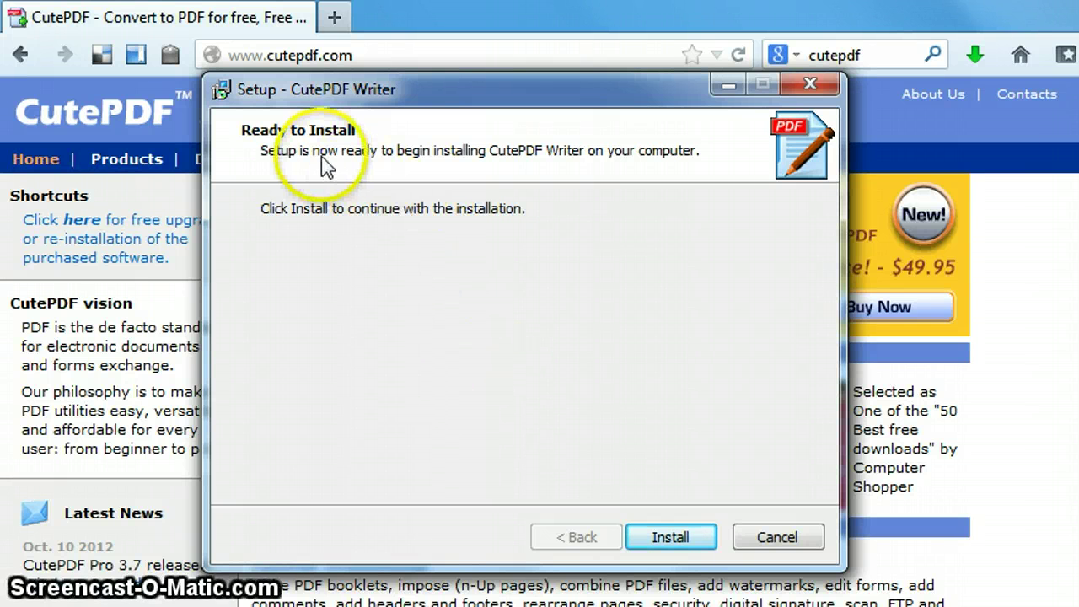
{"action": "left_click", "coordinate": [695, 538]}
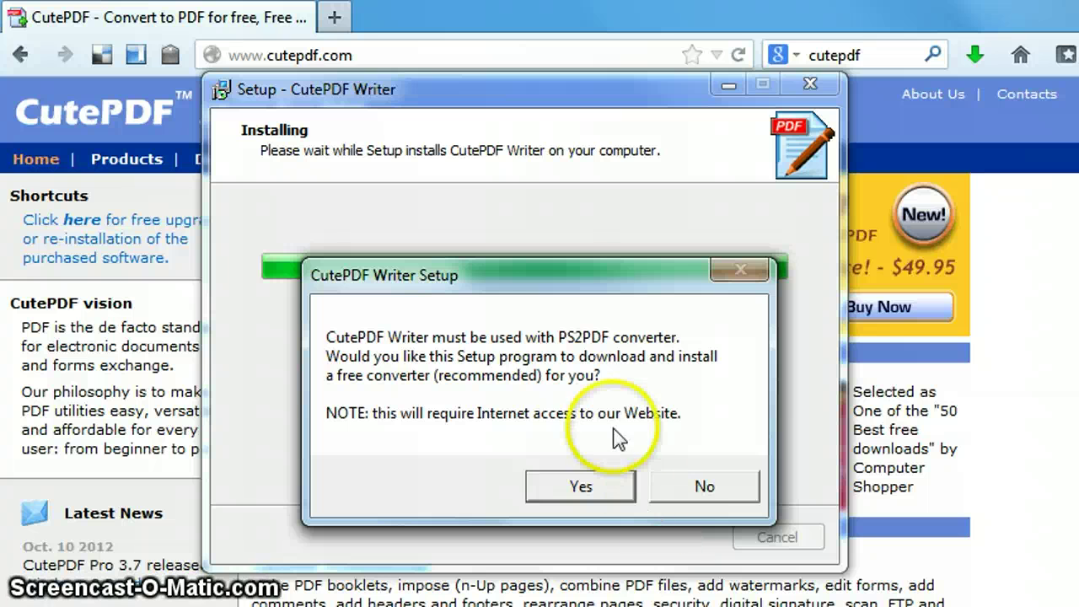
{"action": "left_click_drag", "start_coordinate": [533, 280], "coordinate": [524, 240]}
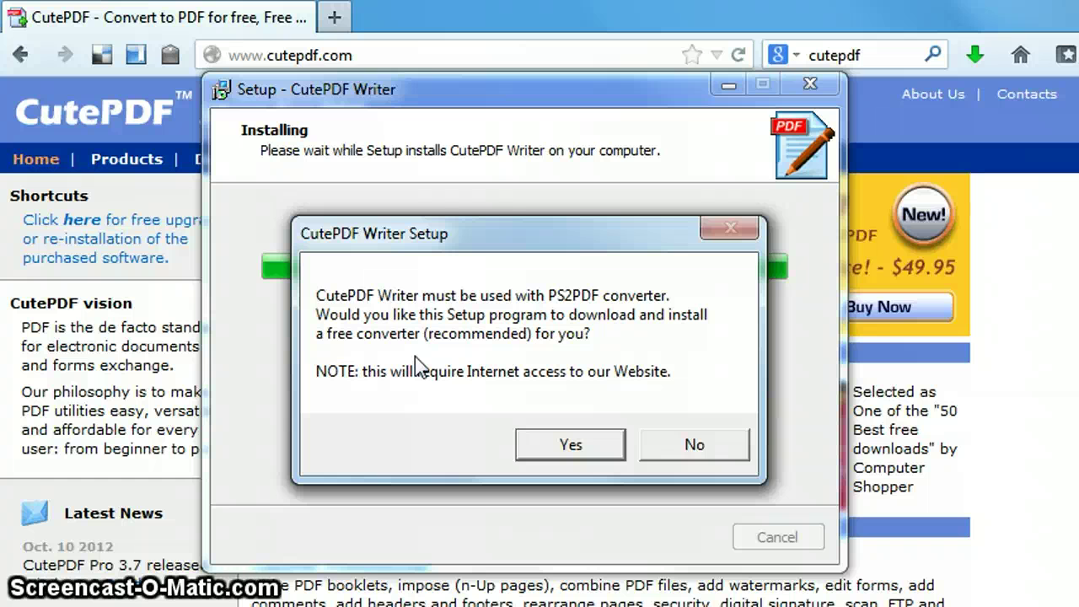
{"action": "left_click_drag", "start_coordinate": [484, 240], "coordinate": [518, 265]}
{"action": "left_click", "coordinate": [579, 430]}
{"action": "left_click", "coordinate": [567, 474]}
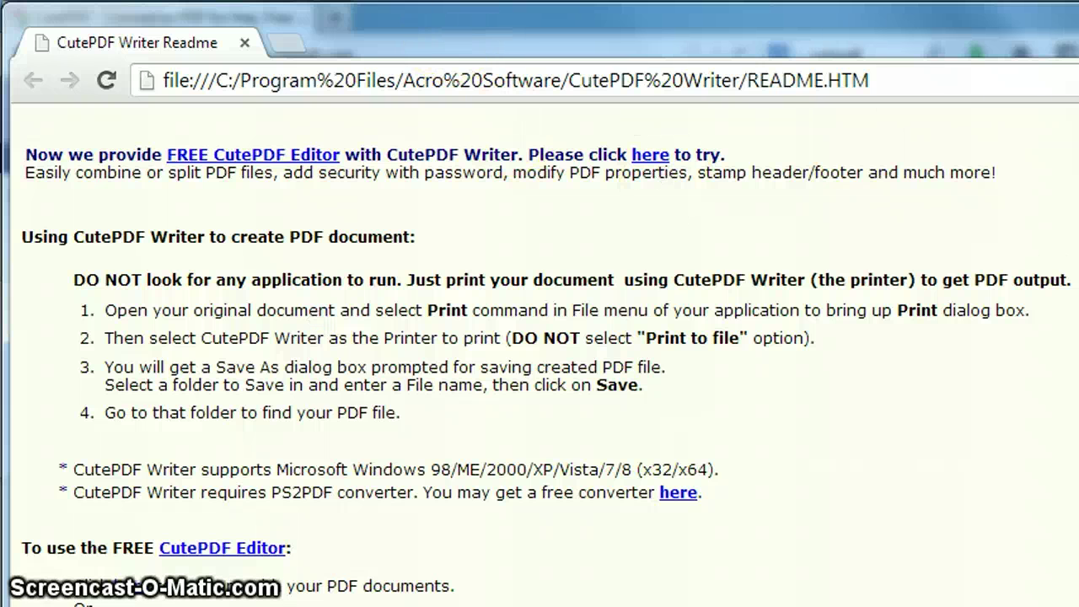
Leave the CutePDF Writer readme and return to the CutePDF home page in Firefox.
{"action": "key", "text": "alt+Tab"}
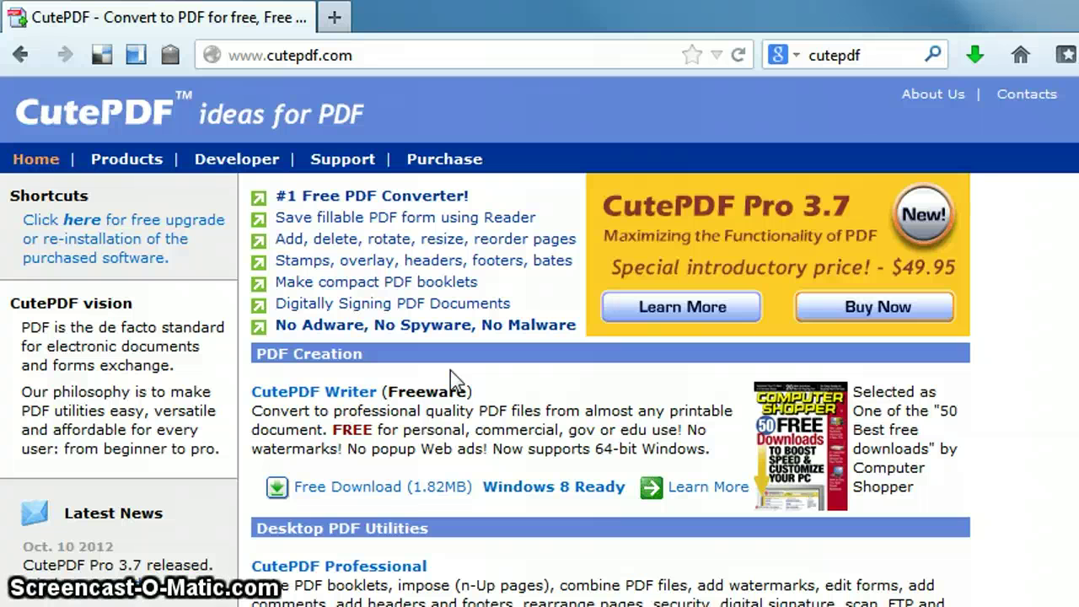
{"action": "left_click", "coordinate": [1031, 333]}
{"action": "scroll", "coordinate": [1030, 333], "scroll_direction": "down", "scroll_amount": 2}
{"action": "scroll", "coordinate": [1034, 338], "scroll_direction": "up", "scroll_amount": 2}
Print all of the CutePDF home page using CutePDF Writer as the printer.
{"action": "left_click", "coordinate": [93, 5]}
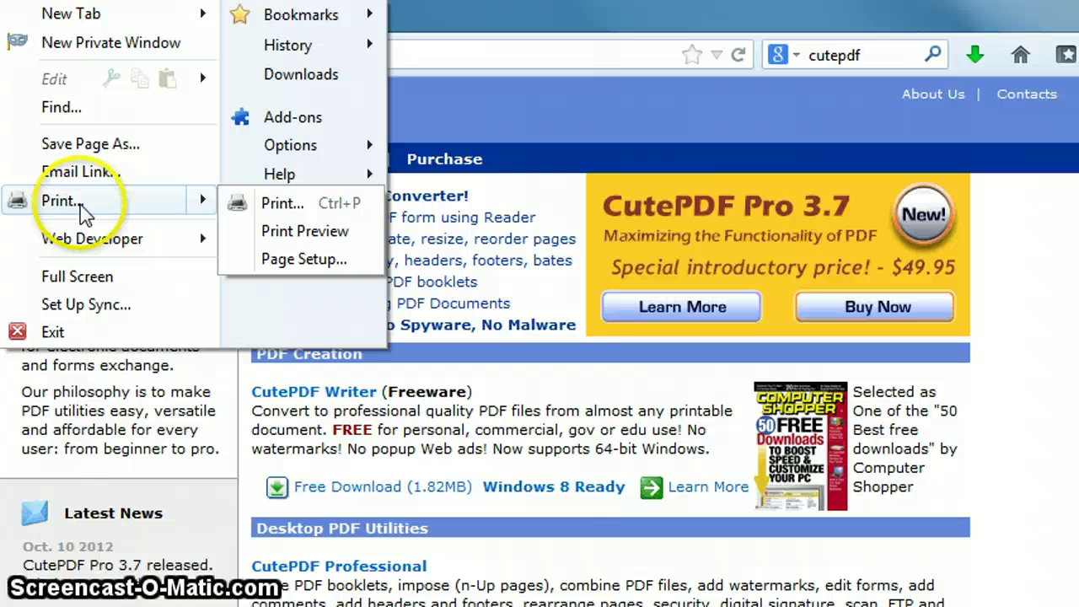
{"action": "left_click", "coordinate": [81, 205]}
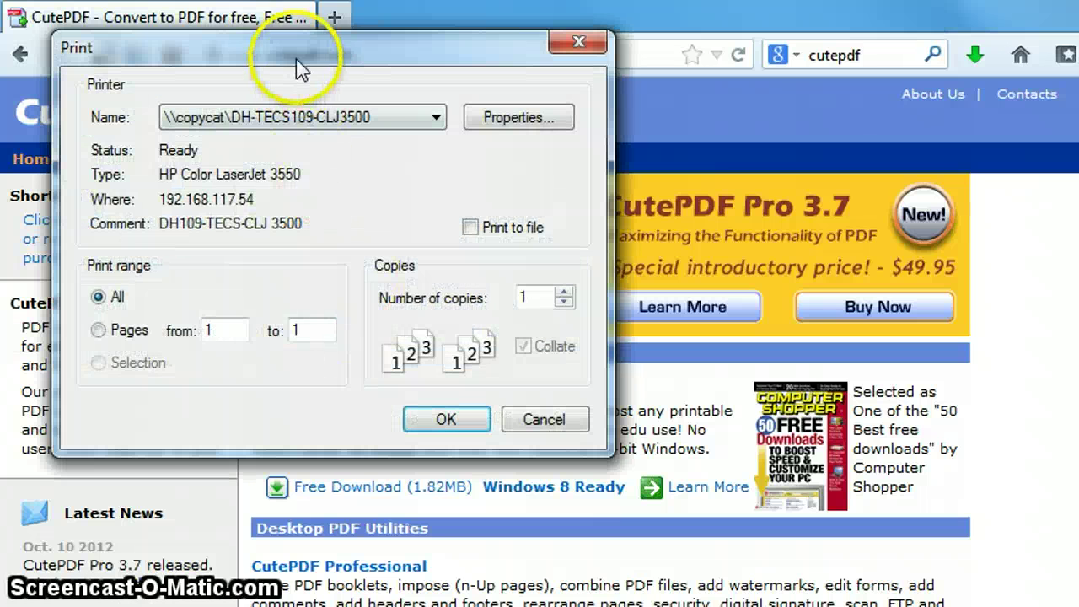
{"action": "left_click_drag", "start_coordinate": [299, 51], "coordinate": [494, 118]}
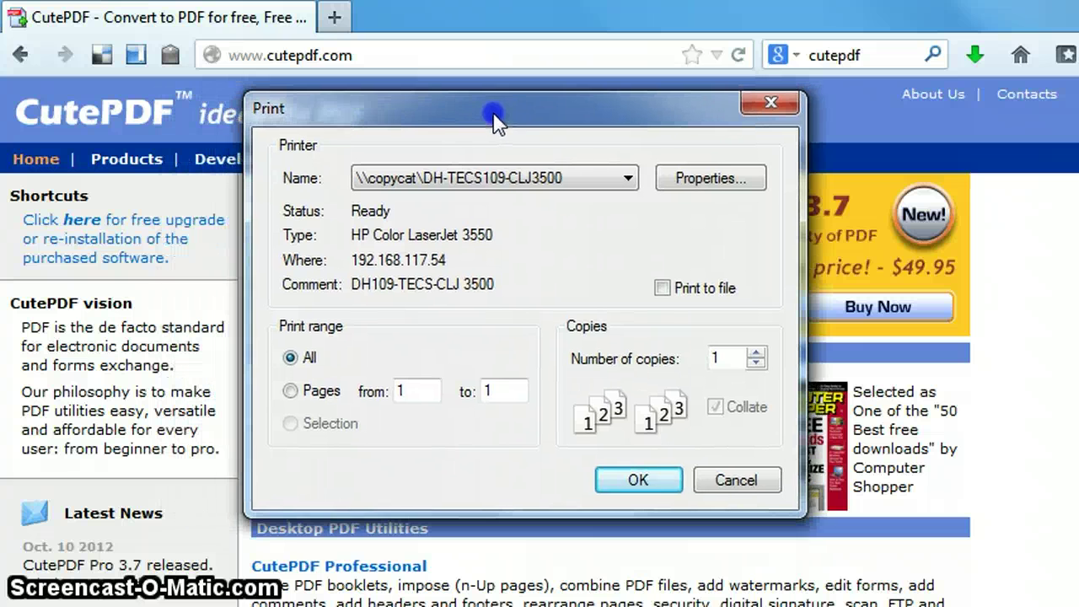
{"action": "left_click", "coordinate": [628, 179]}
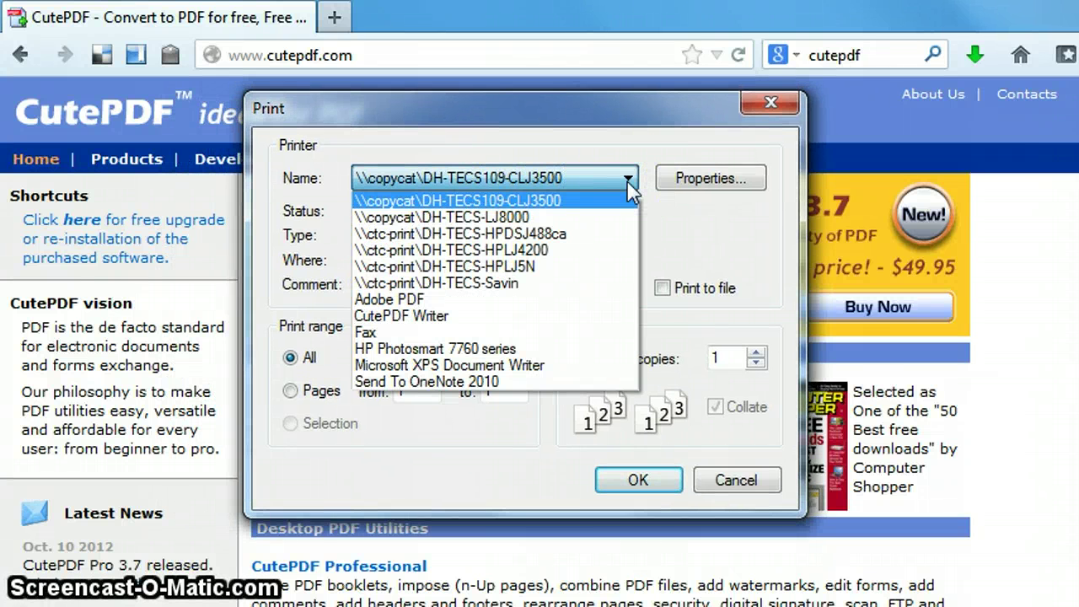
{"action": "left_click_drag", "start_coordinate": [627, 180], "coordinate": [498, 268]}
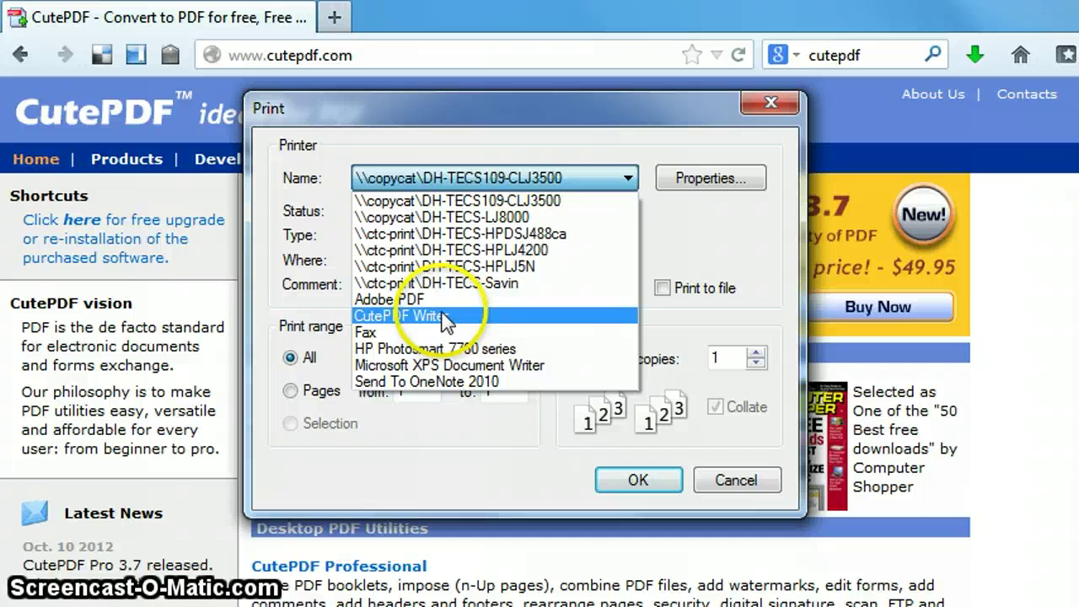
{"action": "left_click", "coordinate": [416, 317]}
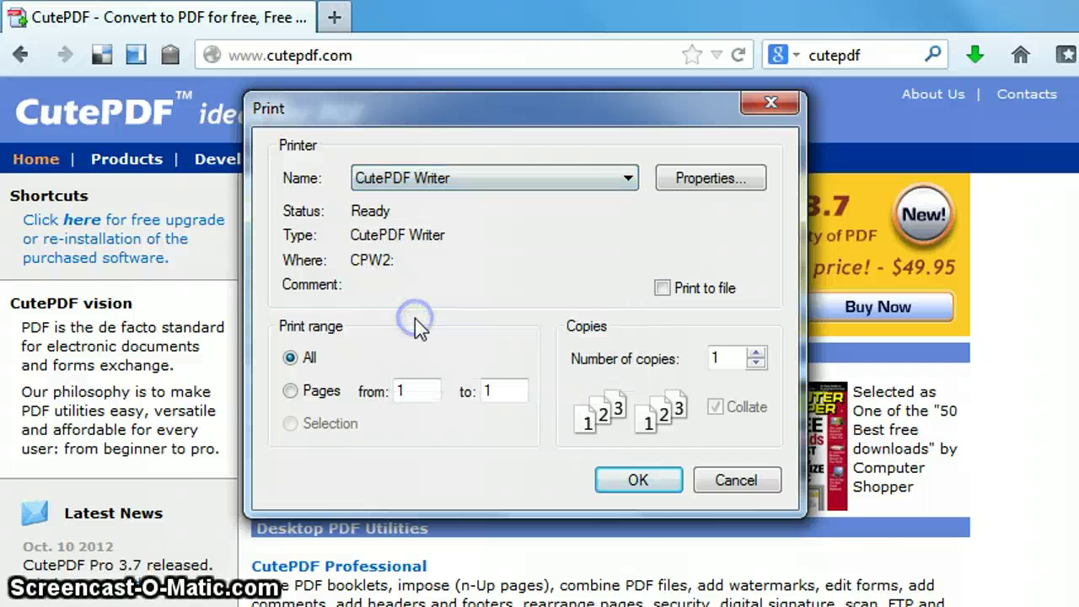
{"action": "left_click", "coordinate": [639, 482]}
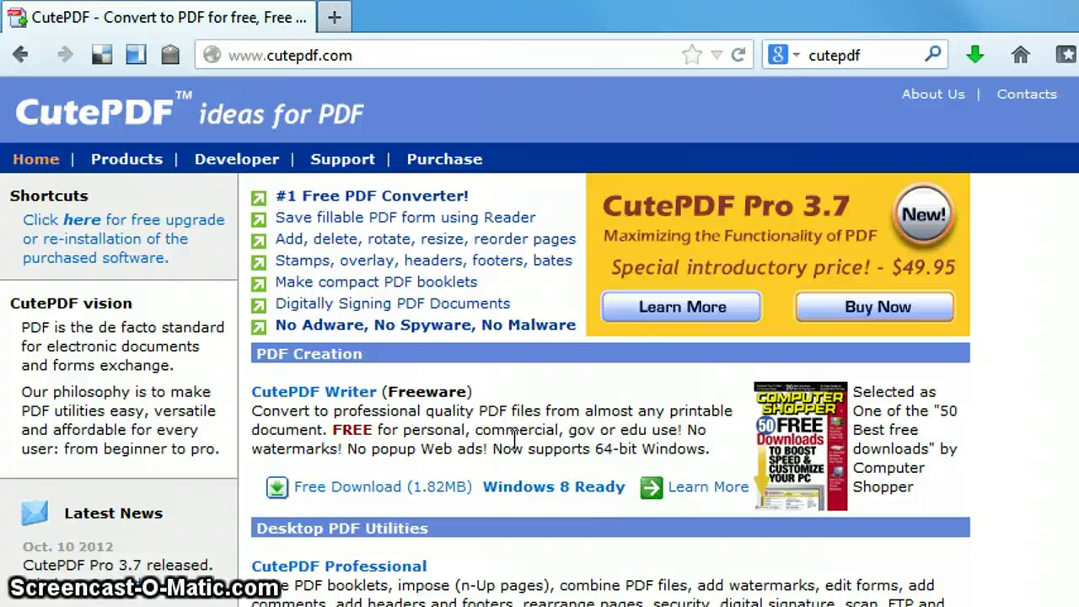
Save the printed page to the Desktop as a PDF file named Test.pdf.
{"action": "left_click", "coordinate": [535, 413]}
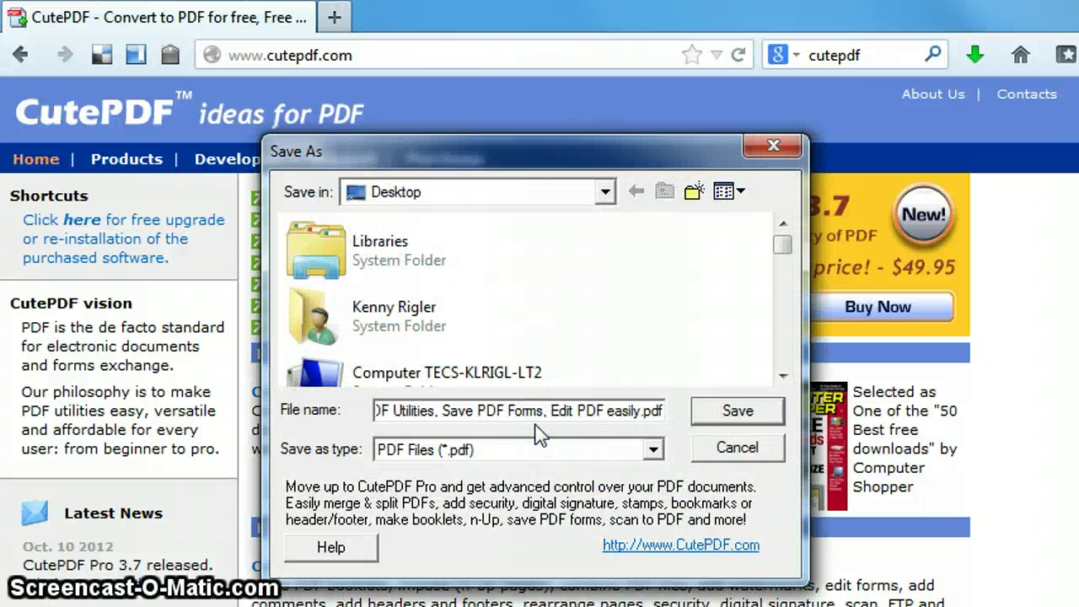
{"action": "left_click_drag", "start_coordinate": [520, 162], "coordinate": [531, 118]}
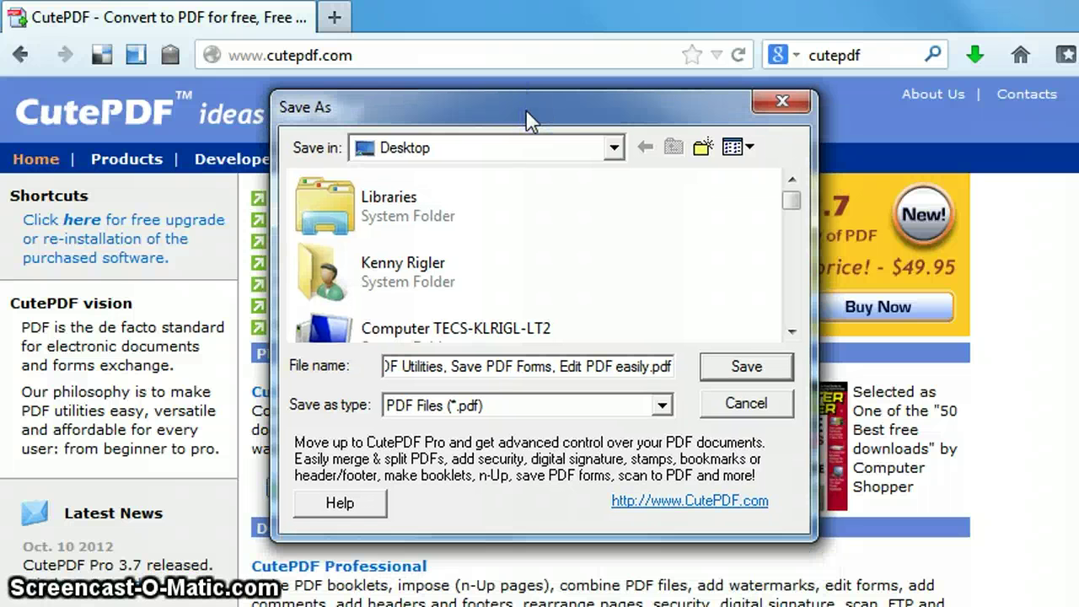
{"action": "left_click", "coordinate": [498, 366]}
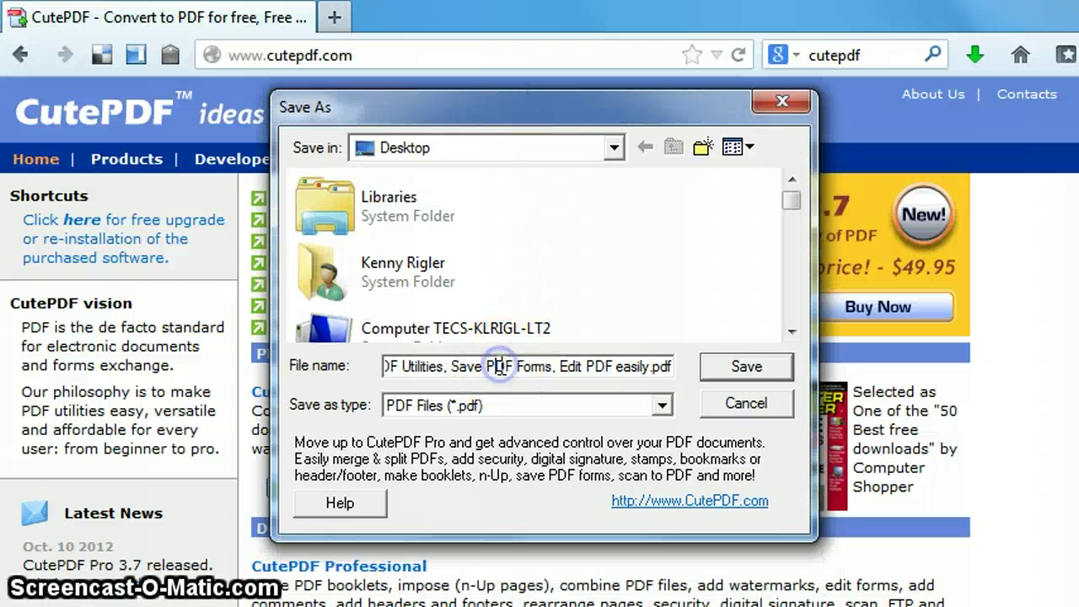
{"action": "double_click", "coordinate": [499, 366]}
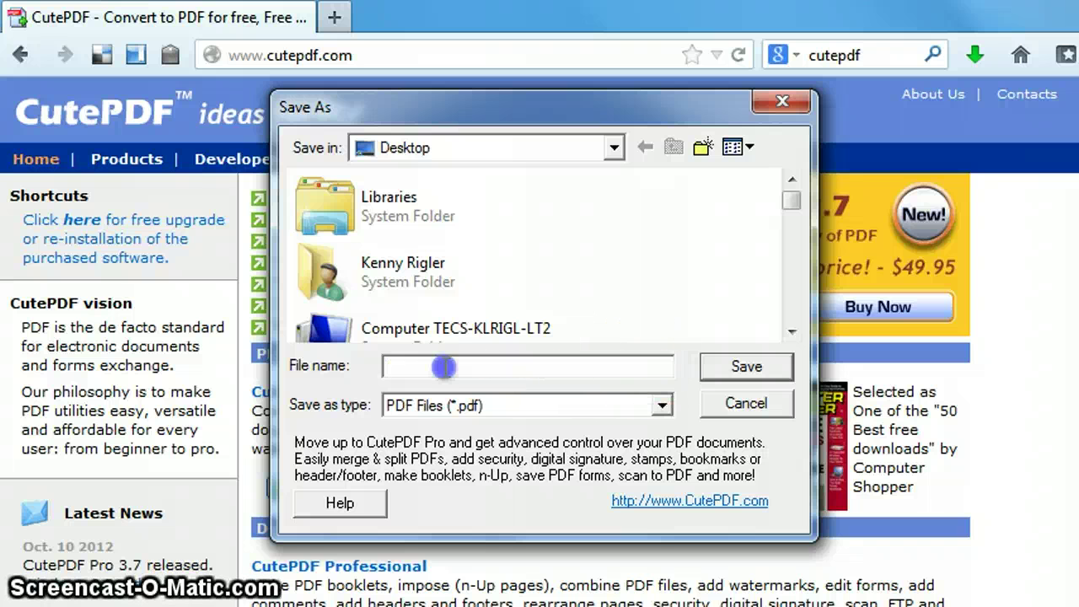
{"action": "key", "text": "ctrl+a"}
{"action": "type", "text": "Test"}
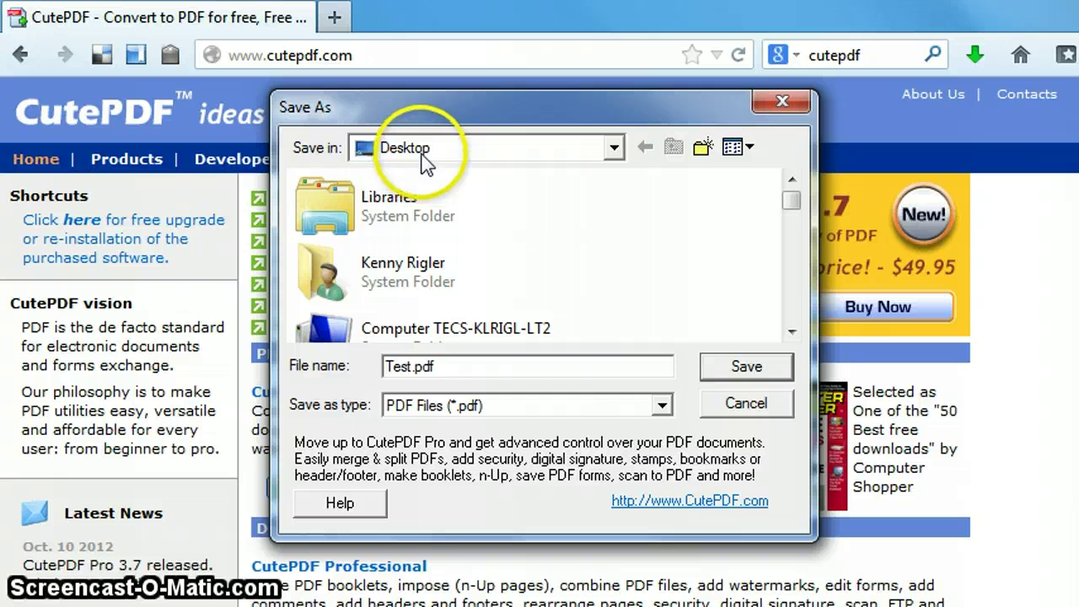
{"action": "left_click", "coordinate": [746, 368]}
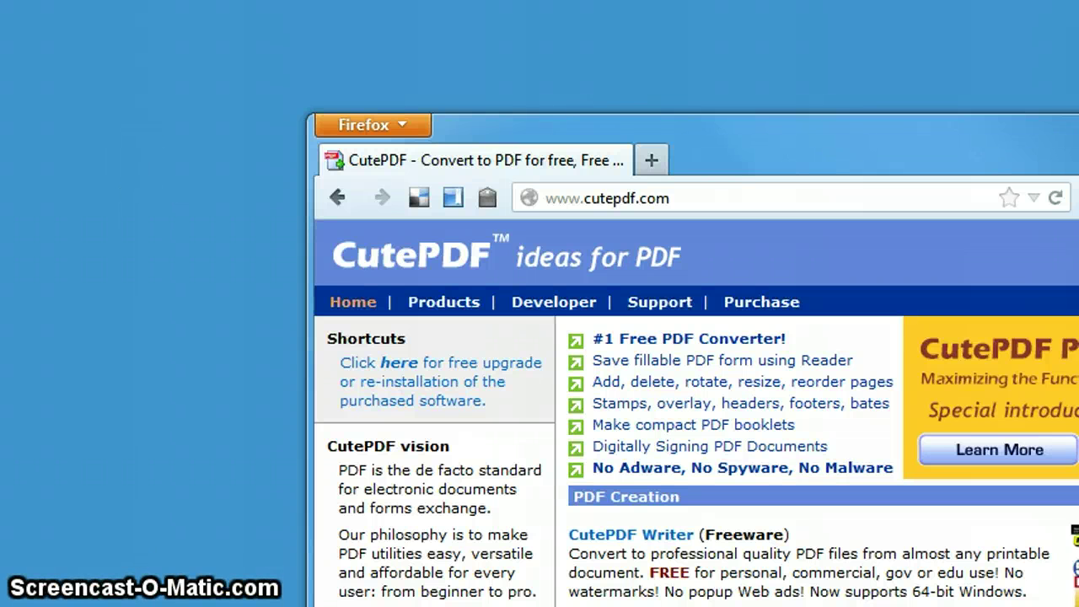
Open Test.pdf from the Desktop and look through the converted page from beginning to end.
{"action": "double_click", "coordinate": [151, 212]}
{"action": "left_click", "coordinate": [74, 245]}
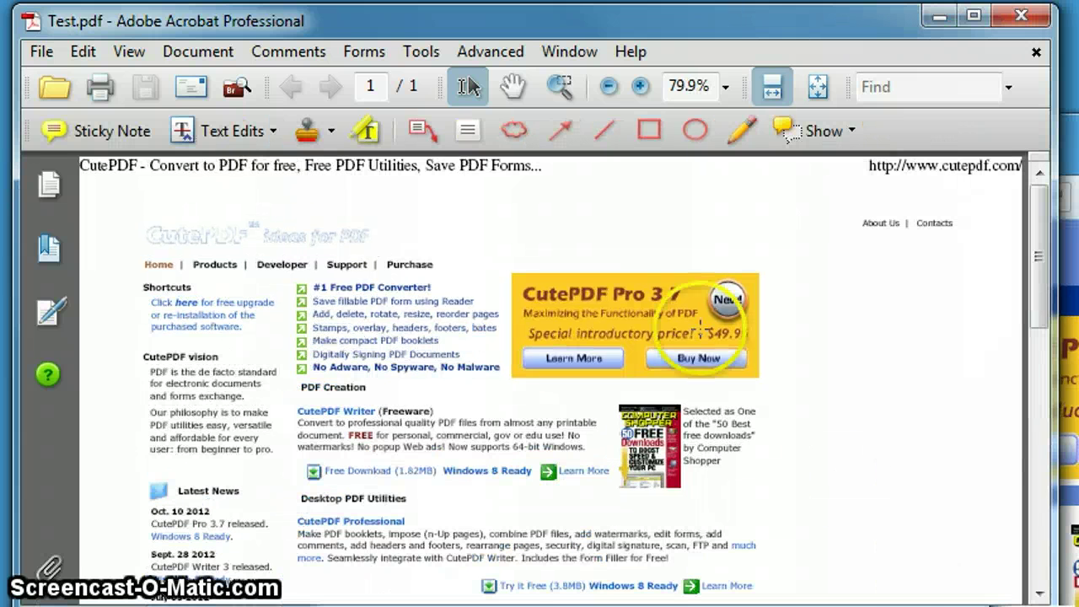
{"action": "scroll", "coordinate": [662, 312], "scroll_direction": "down", "scroll_amount": 10}
{"action": "scroll", "coordinate": [662, 316], "scroll_direction": "up", "scroll_amount": 10}
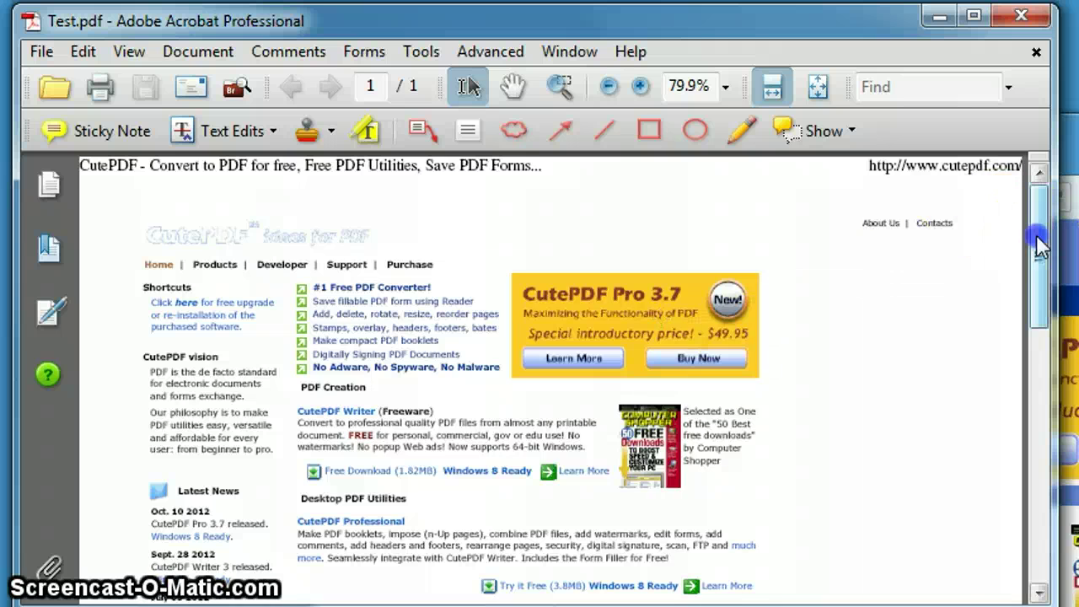
{"action": "left_click_drag", "start_coordinate": [1044, 278], "coordinate": [1053, 212]}
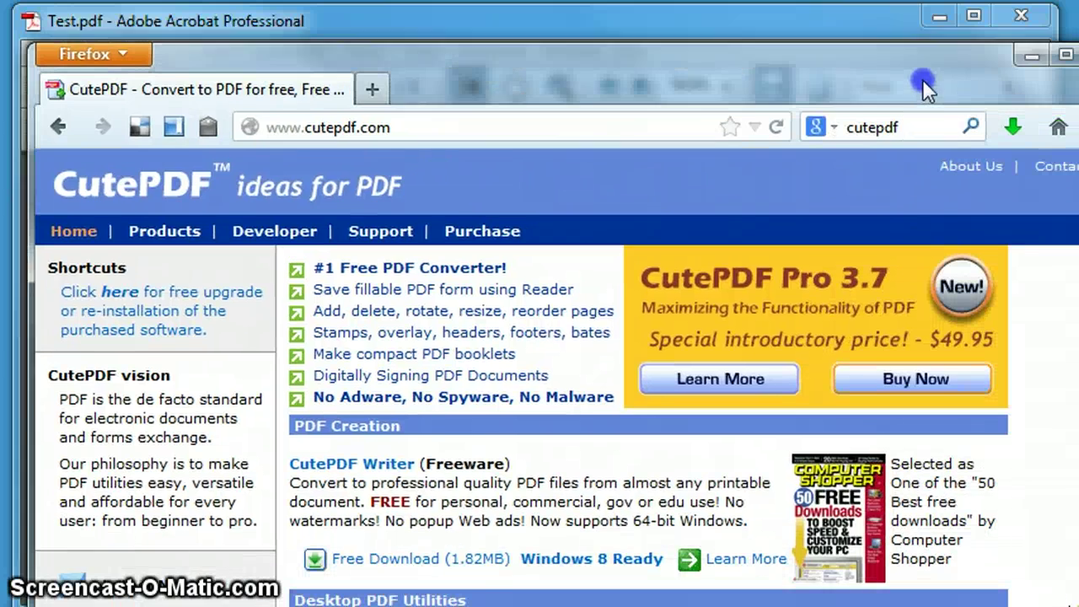
Switch back to the CutePDF page in Firefox and open its print settings.
{"action": "left_click_drag", "start_coordinate": [922, 78], "coordinate": [917, 67]}
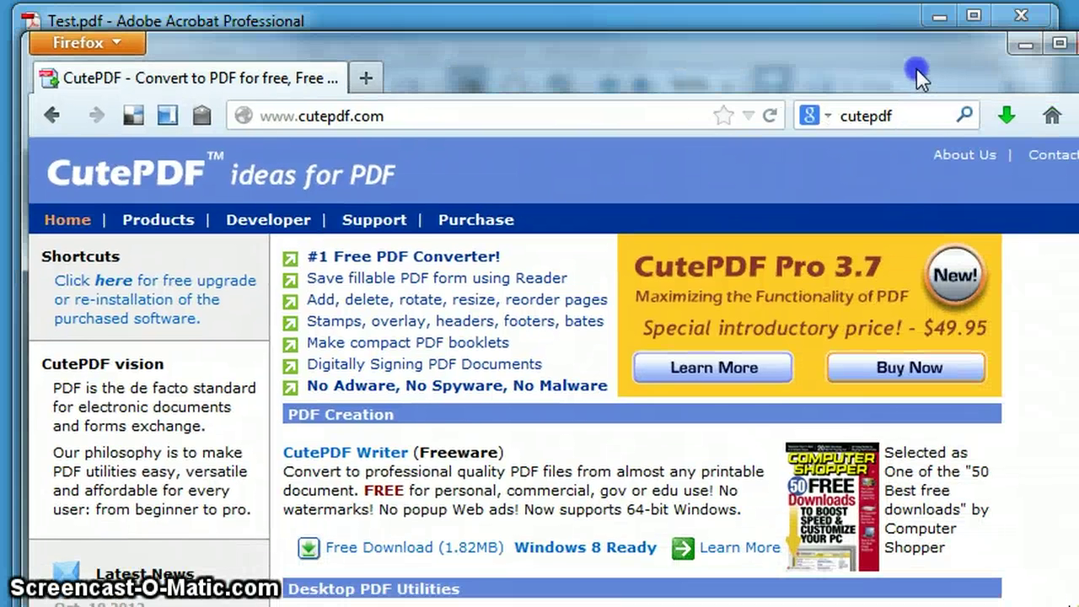
{"action": "left_click", "coordinate": [140, 47]}
{"action": "left_click", "coordinate": [103, 259]}
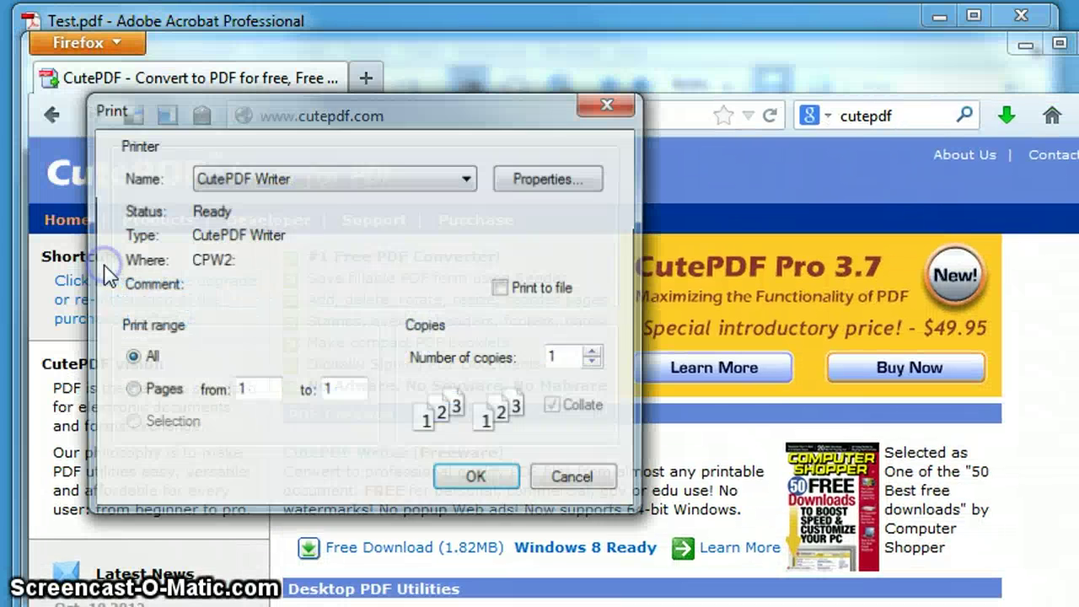